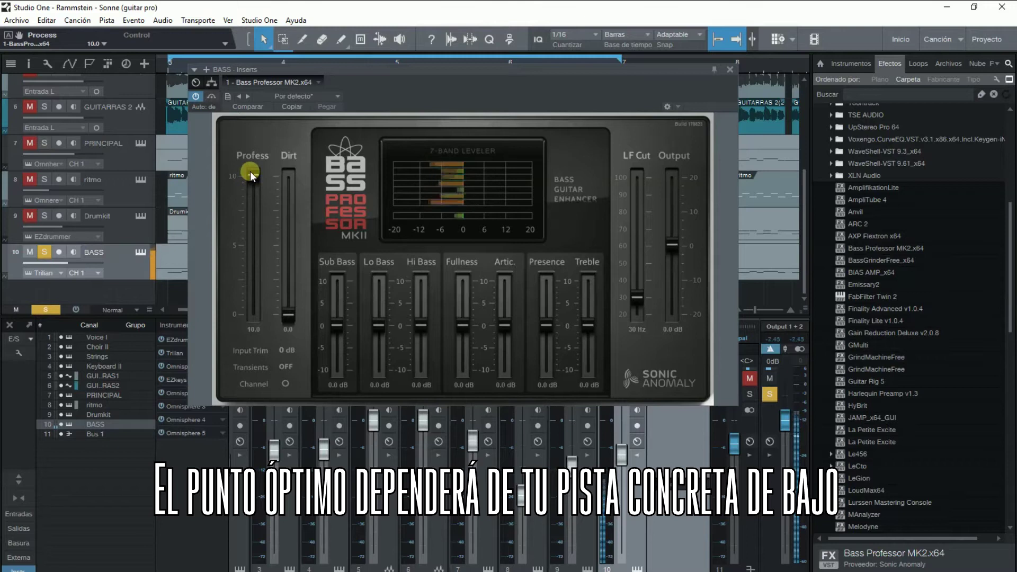
- Set the Process amount to 3.7 and Dirt to 8.8 in the Bass Professor effect on the BASS track
left_click_drag(251, 170, 254, 257)
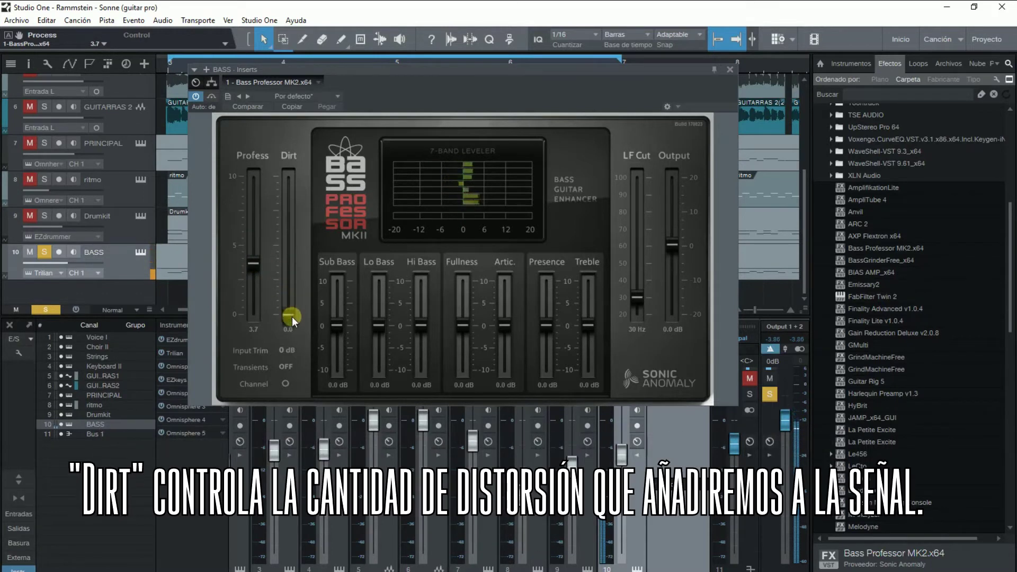
left_click_drag(292, 316, 291, 314)
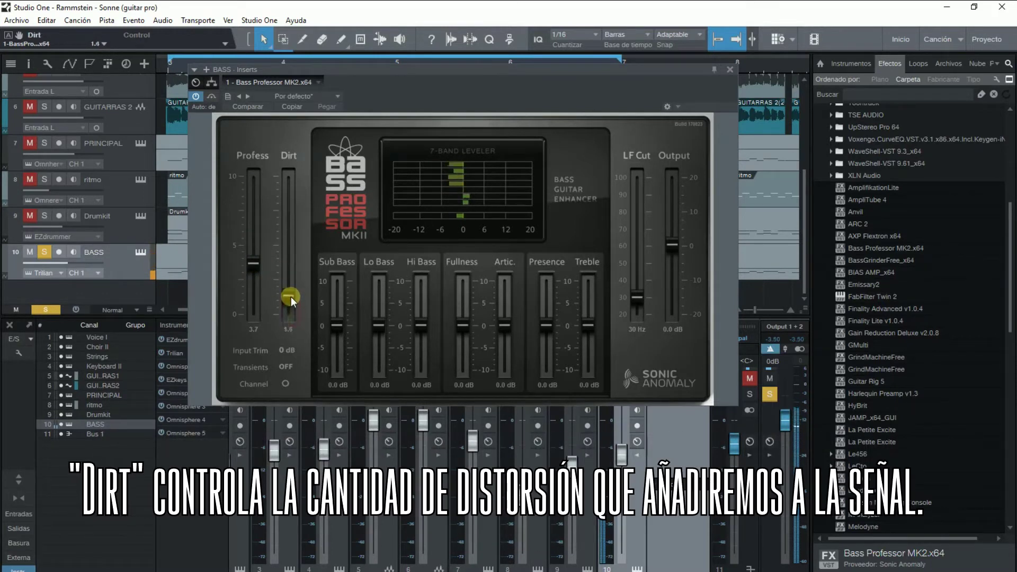
left_click_drag(292, 262, 289, 193)
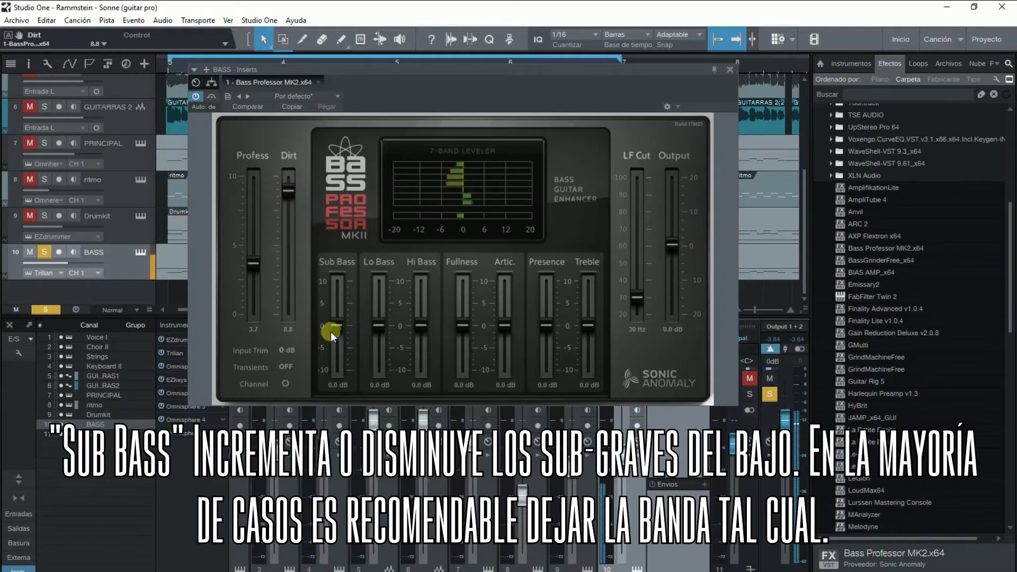
- Try the Sub Bass and Lo Bass bands at -10 dB each and return both to 0 dB
left_click_drag(335, 326, 338, 382)
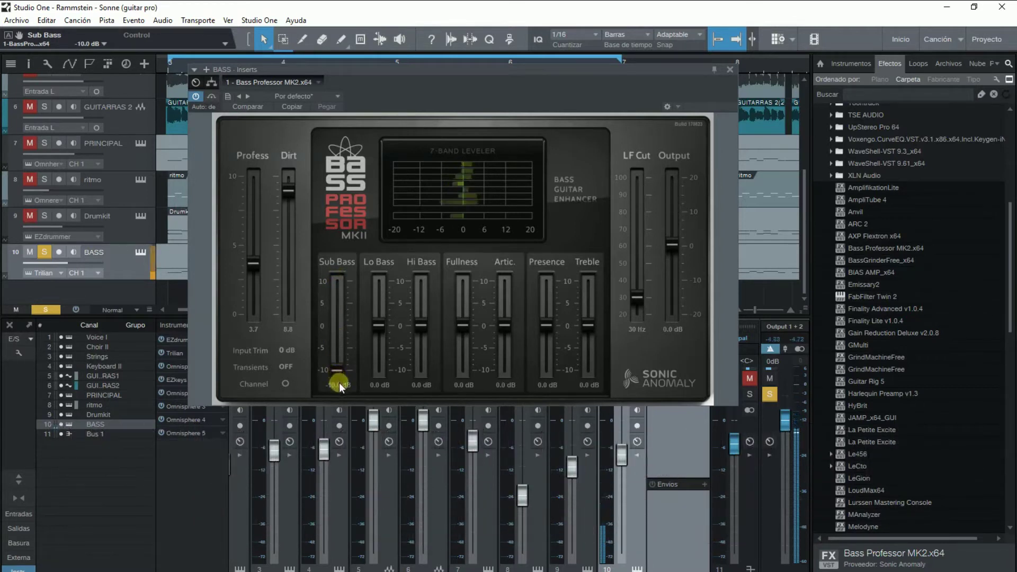
left_click_drag(339, 346, 340, 328)
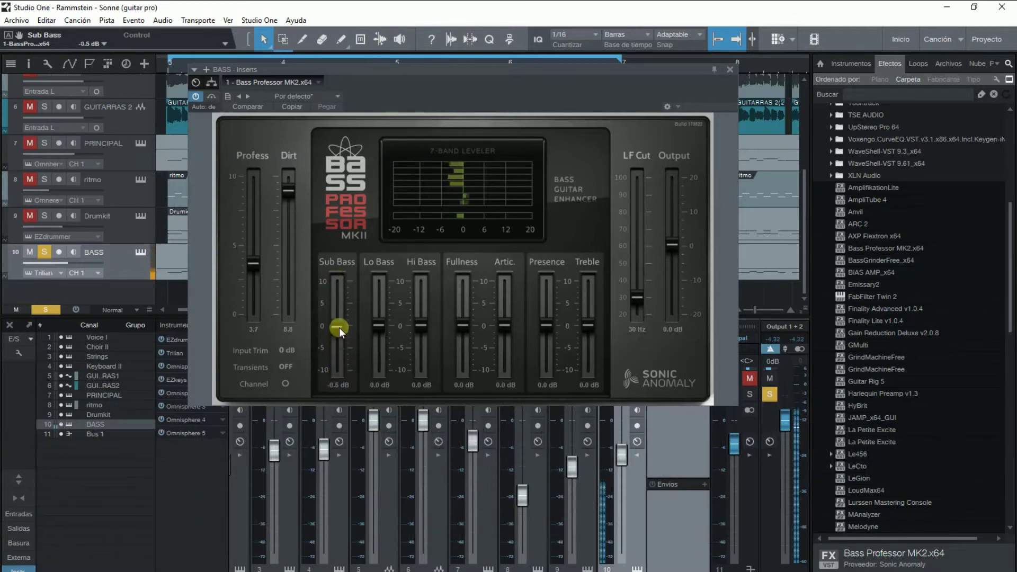
left_click_drag(379, 326, 381, 374)
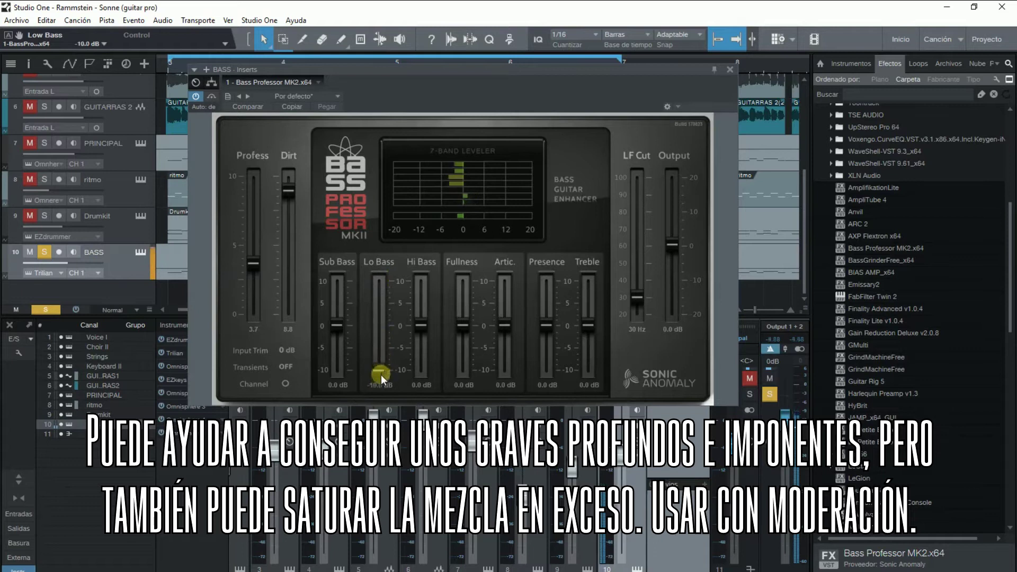
double_click(379, 369)
- Try lowering the Hi Bass band and cutting Fullness to -10 dB, resetting each to 0 dB
left_click_drag(420, 326, 418, 370)
double_click(419, 371)
left_click_drag(460, 327, 459, 361)
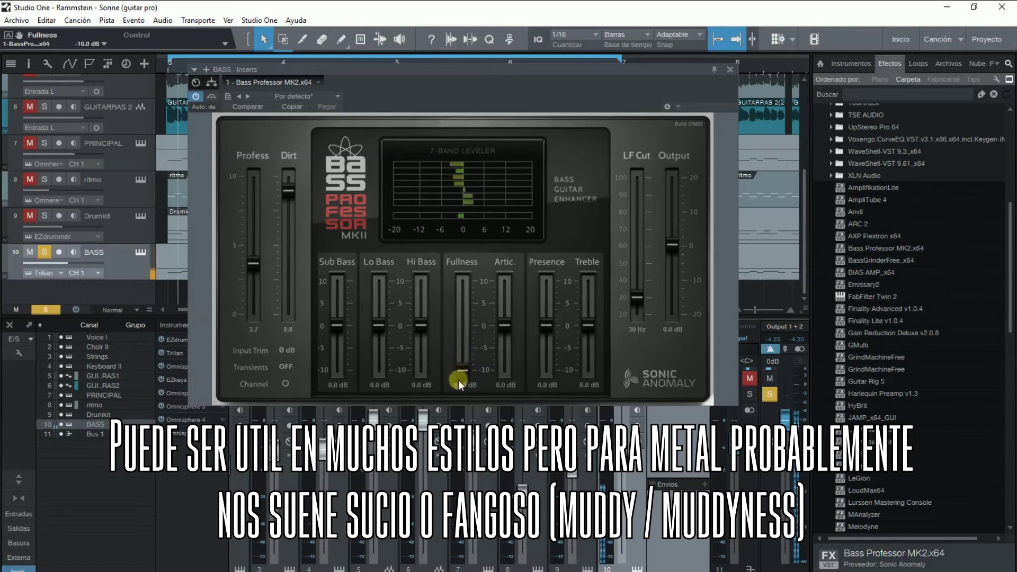
double_click(465, 371)
- Set Articulation to 0.7 dB and try Presence at -10 dB before resetting Presence to 0 dB
left_click_drag(513, 338, 546, 375)
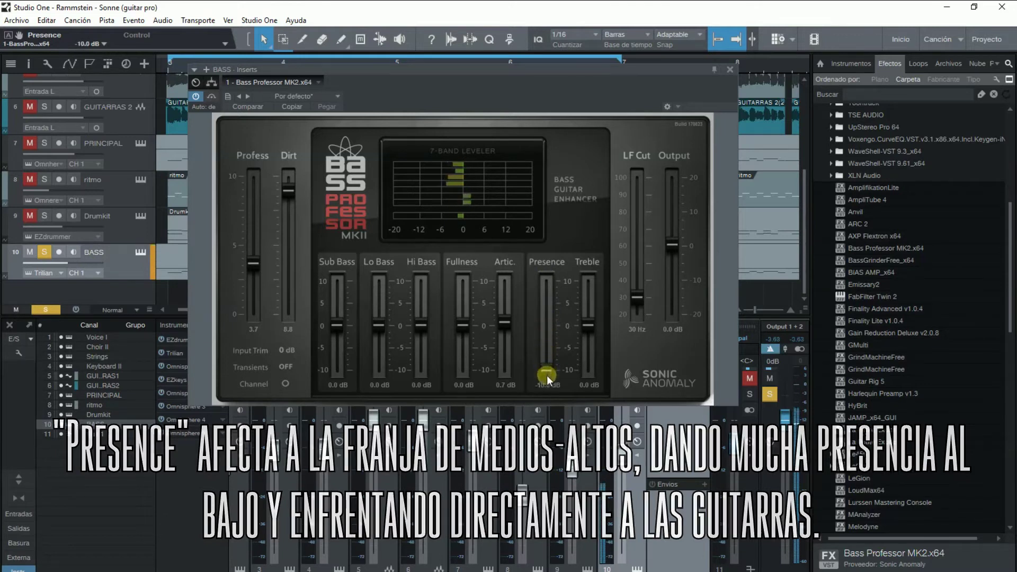
double_click(545, 361)
- Try the Treble band at -10 dB and reset it to 0 dB
mouse_move(585, 325)
left_mouse_down()
mouse_move(592, 274)
mouse_move(592, 333)
left_mouse_up()
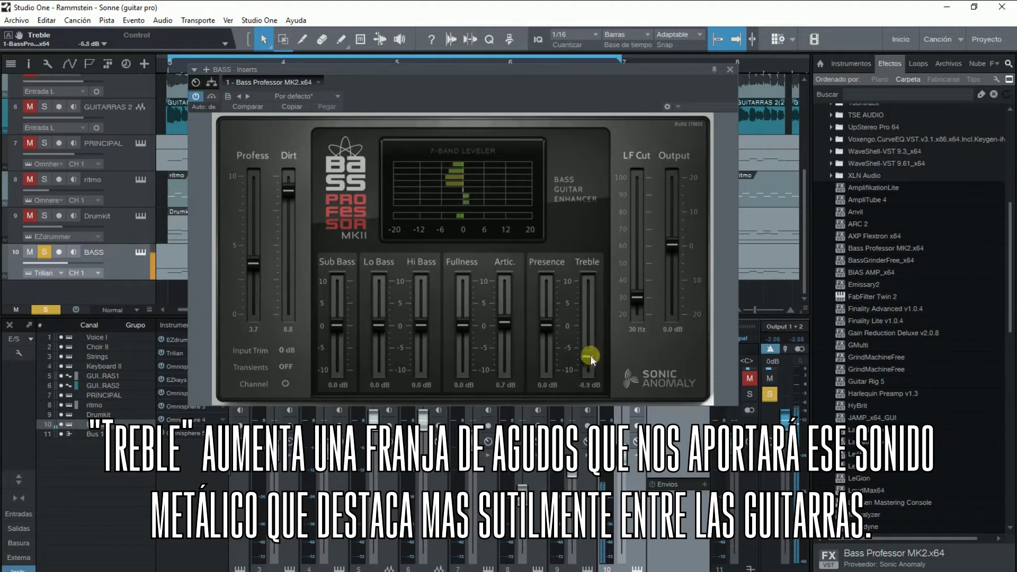
left_click_drag(591, 368, 592, 376)
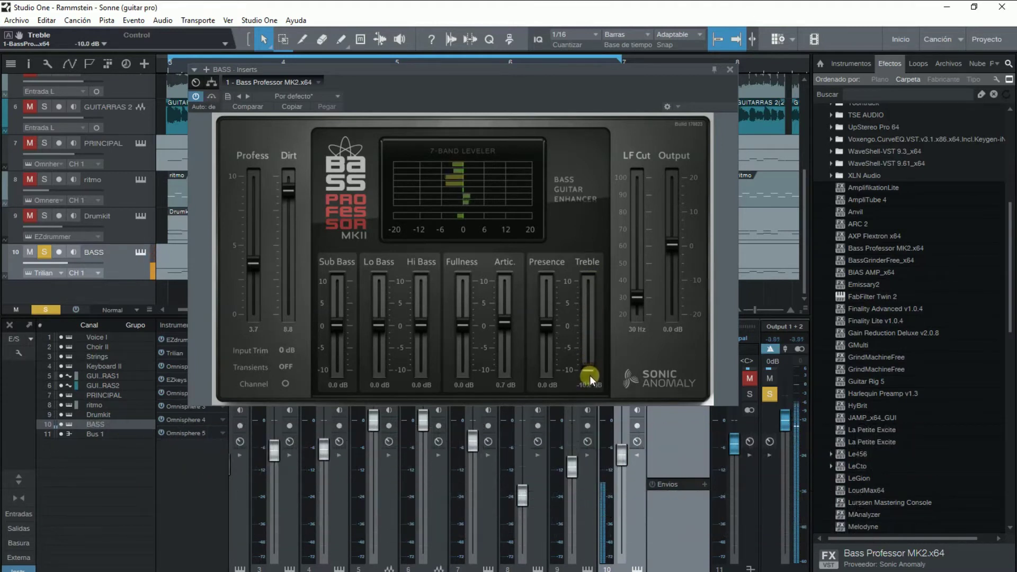
double_click(590, 374)
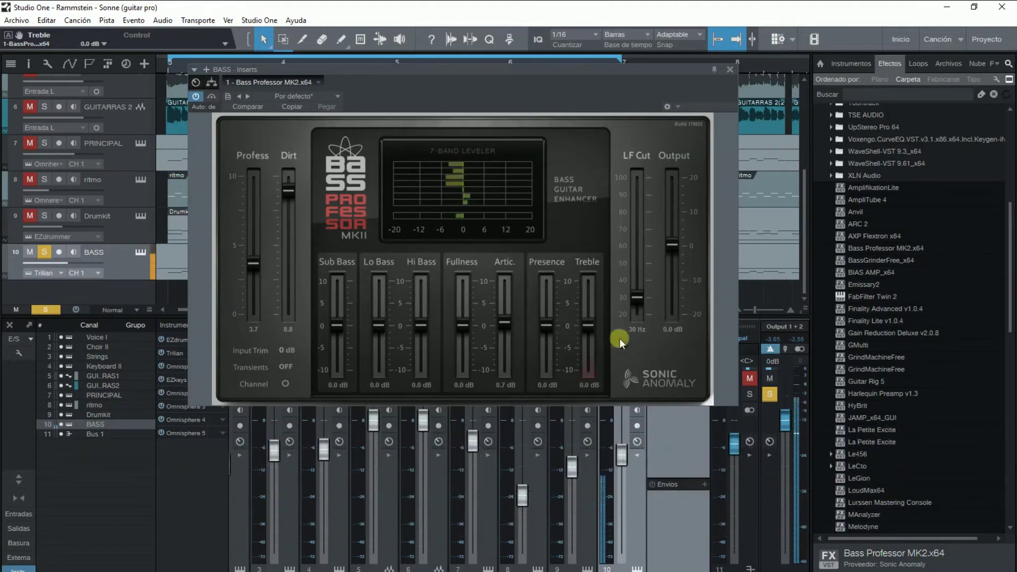
- Sweep the LF Cut frequency up past 40 Hz and bring it back to 30 Hz
left_click(640, 298)
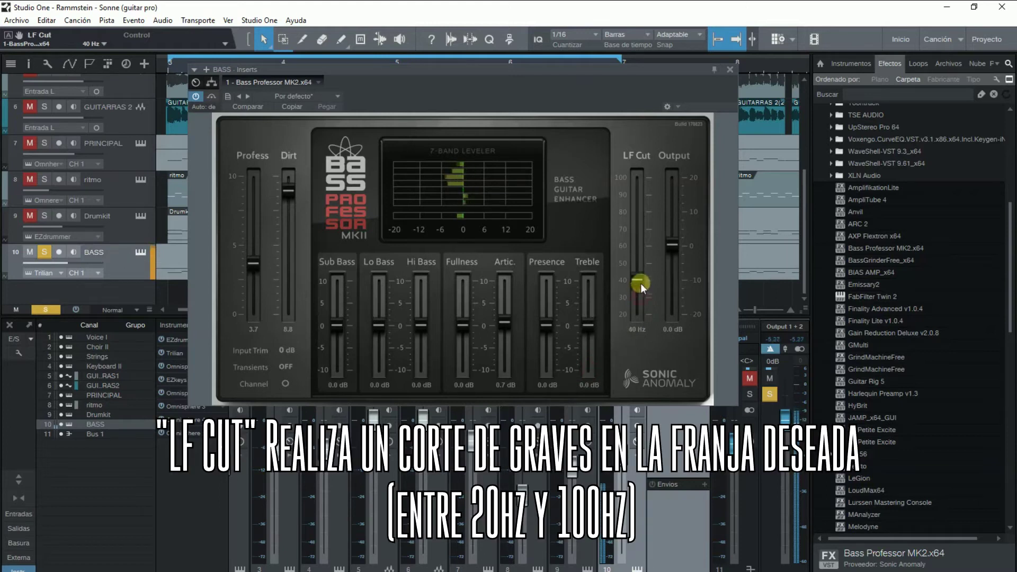
mouse_move(642, 252)
left_mouse_down()
mouse_move(640, 176)
mouse_move(642, 239)
left_mouse_up()
left_click_drag(643, 288, 641, 292)
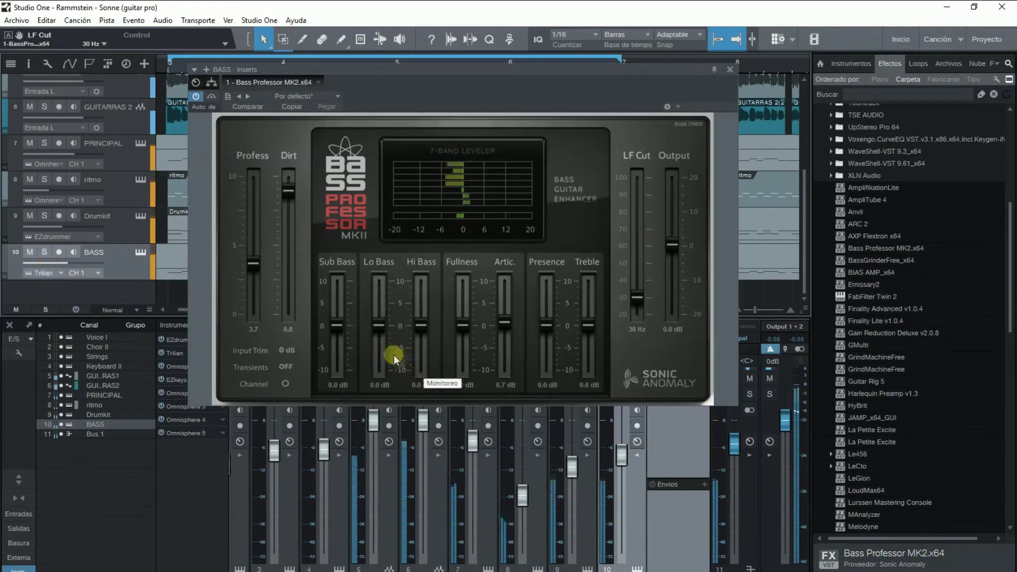
- Try Lo Bass at 10 dB, settle it at 5.1 dB, and set Hi Bass to 4.4 dB
left_click_drag(376, 325, 379, 277)
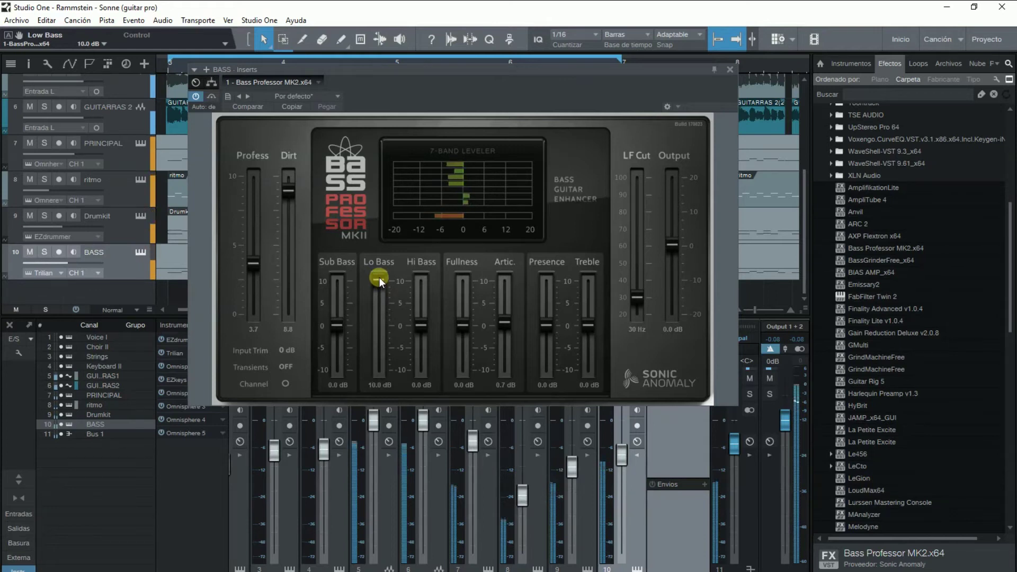
left_click_drag(378, 279, 377, 302)
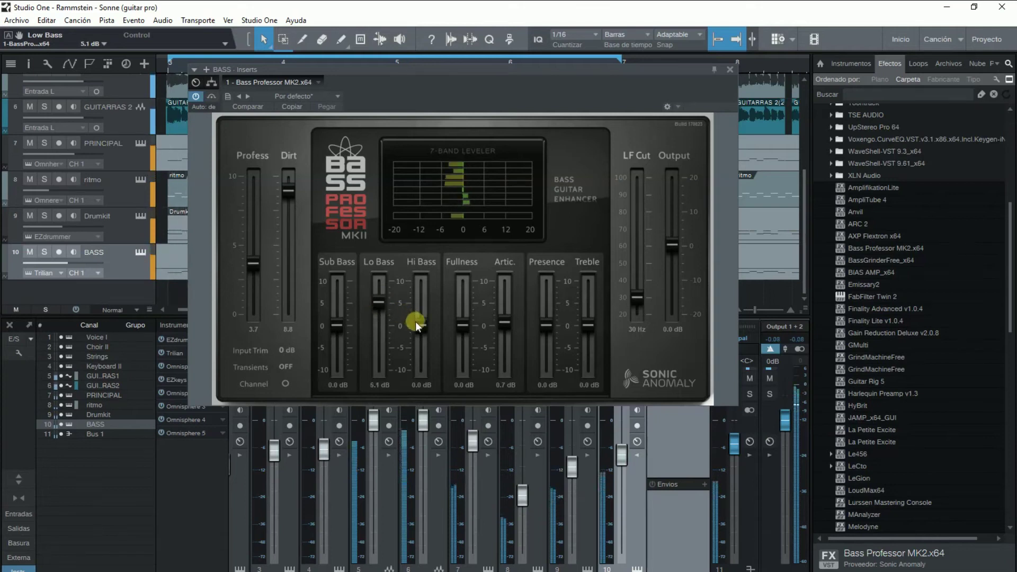
mouse_move(419, 323)
left_mouse_down()
mouse_move(418, 279)
mouse_move(415, 305)
left_mouse_up()
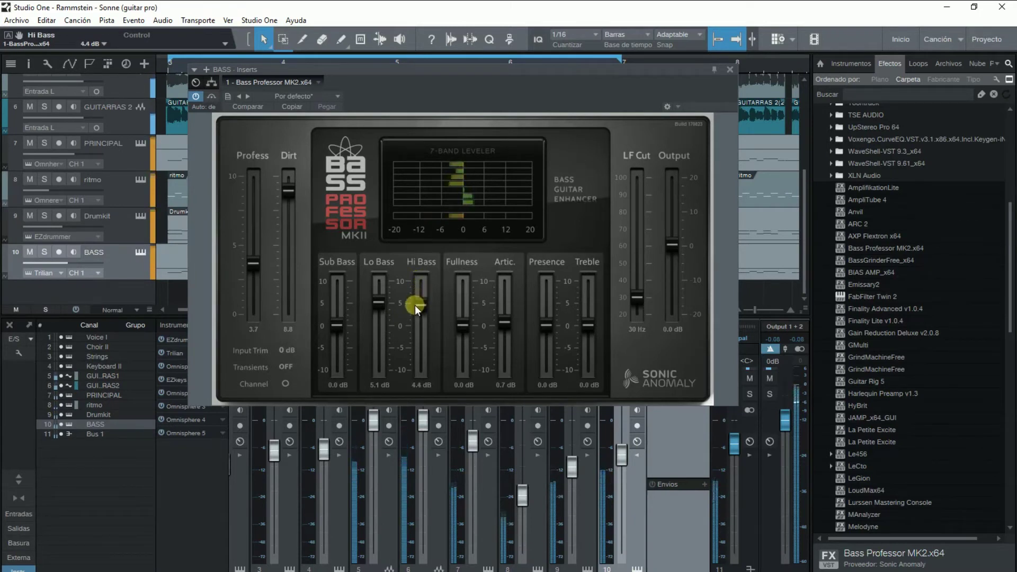
- Try Fullness and Articulation at 10 dB each, settling Fullness at -3.6 dB and Articulation at -4.3 dB
left_click_drag(464, 325, 462, 276)
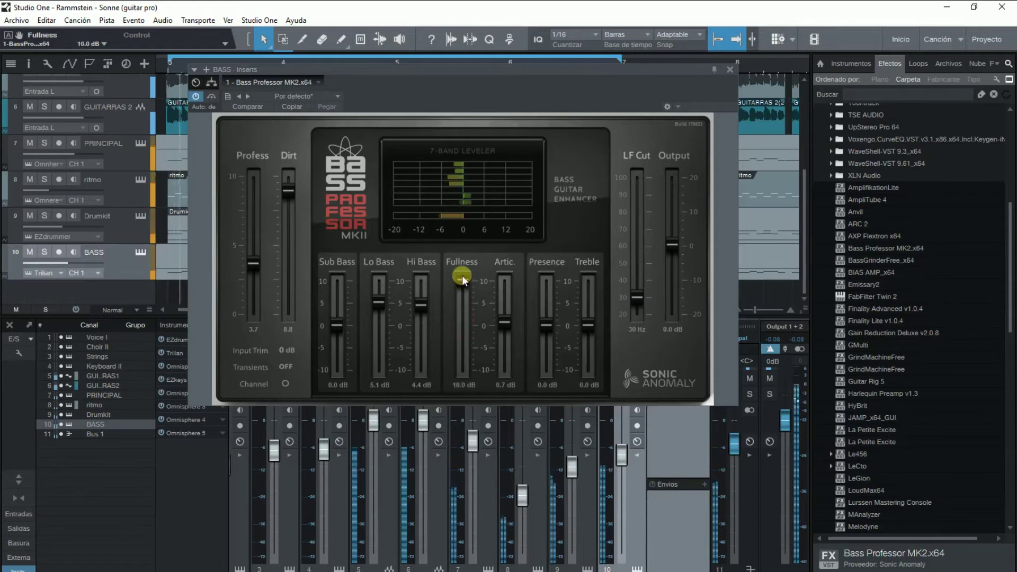
left_click_drag(462, 276, 503, 318)
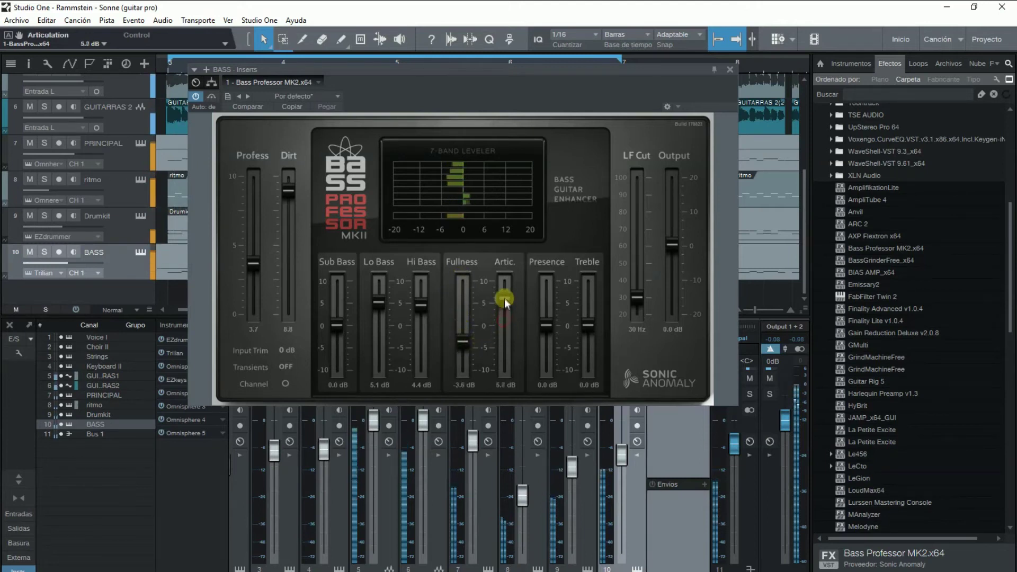
left_click_drag(505, 281, 505, 273)
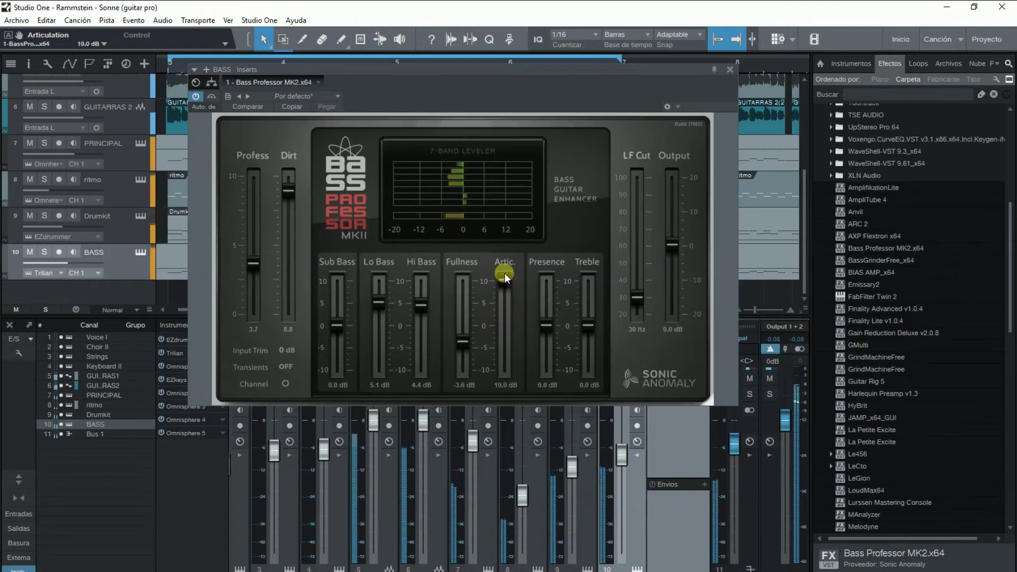
left_click_drag(505, 274, 545, 277)
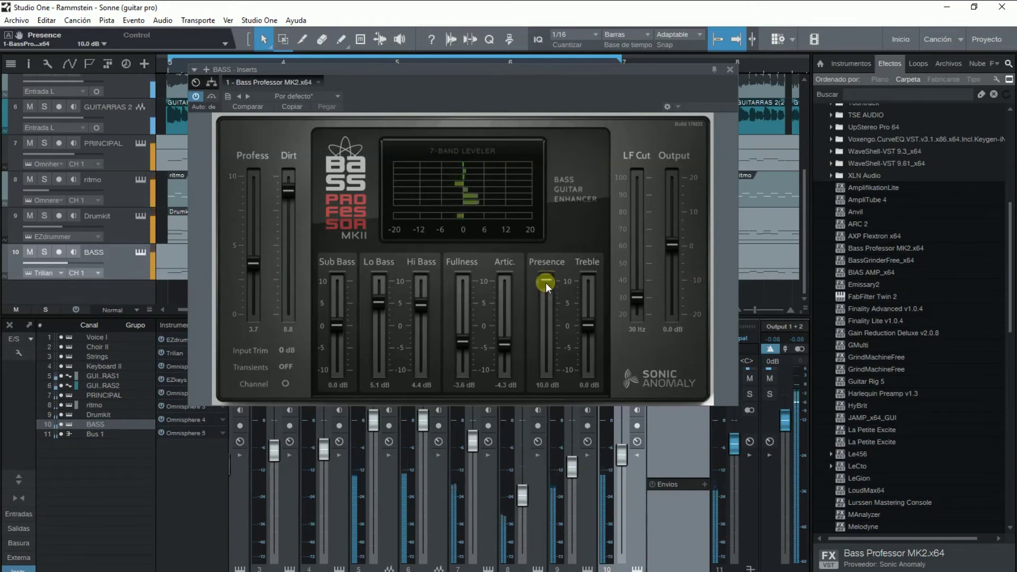
- Set Presence to 5.5 dB and, after trying Treble at 10 dB, set Treble to 3.7 dB
scroll(546, 281, "down", 1)
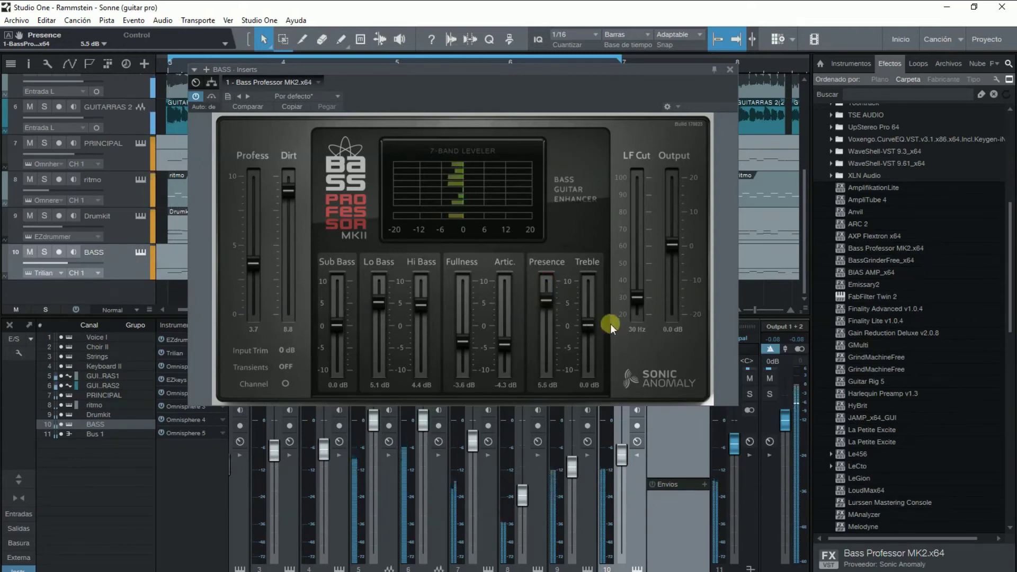
scroll(592, 323, "up", 1)
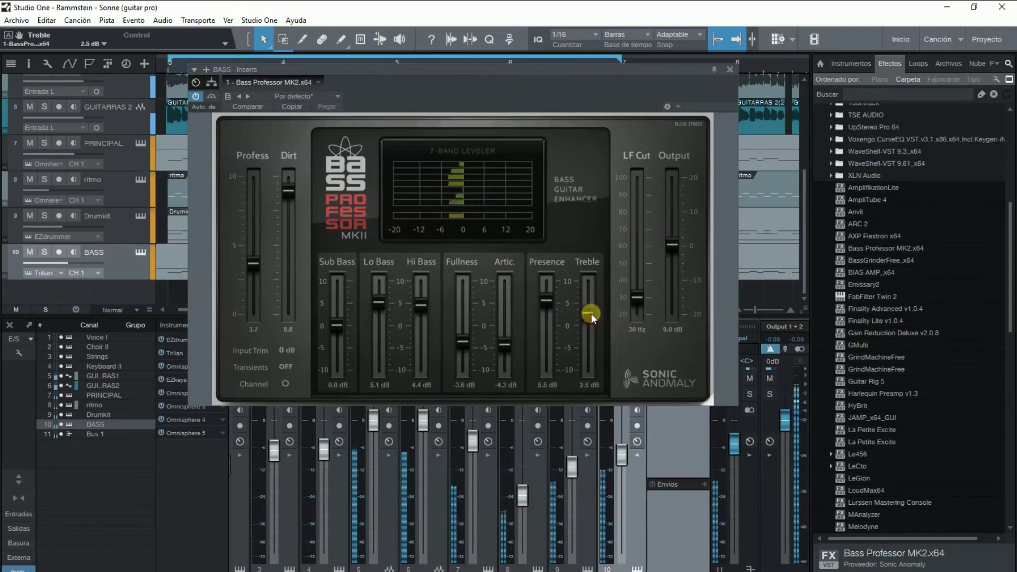
left_click_drag(594, 290, 595, 278)
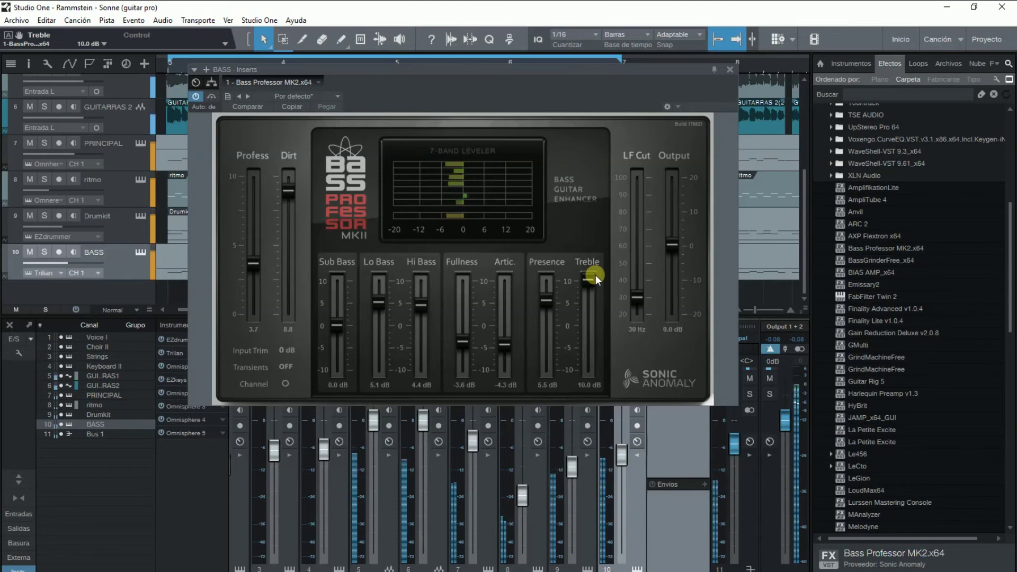
left_click_drag(596, 276, 595, 306)
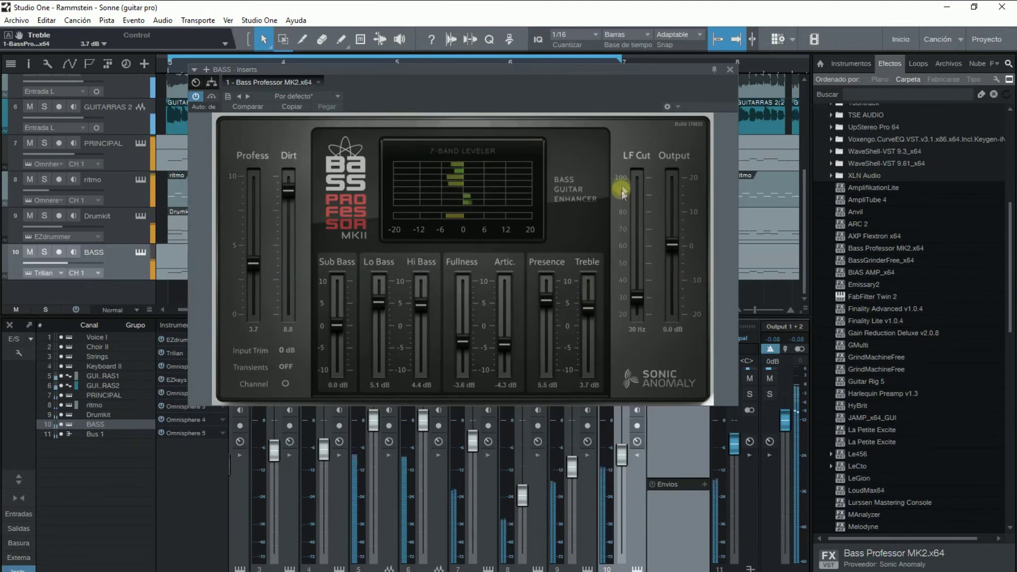
- Move the BASS inserts window aside to uncover the BASS channel in the mixer
left_click_drag(630, 74, 510, 97)
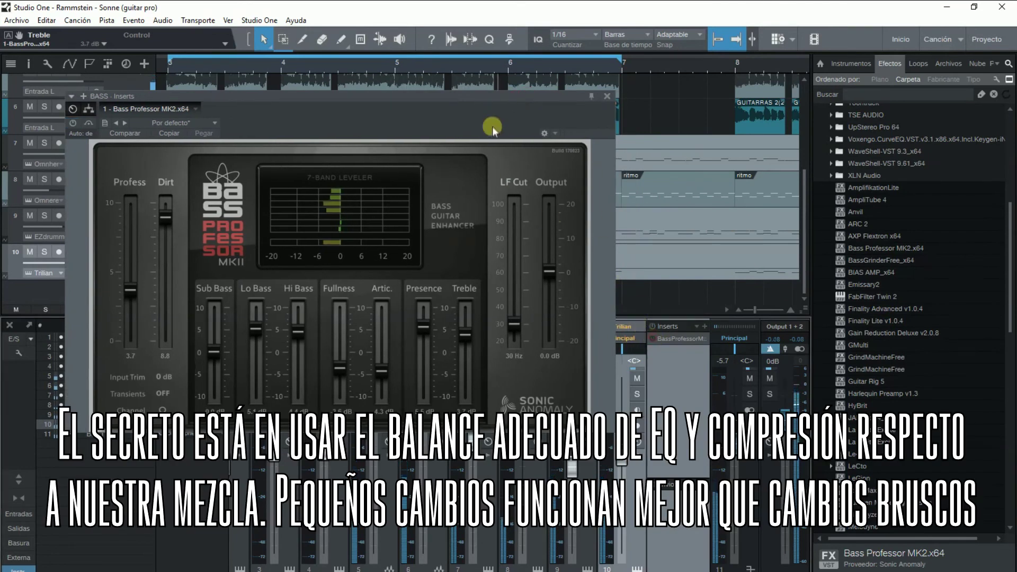
left_click_drag(479, 96, 464, 91)
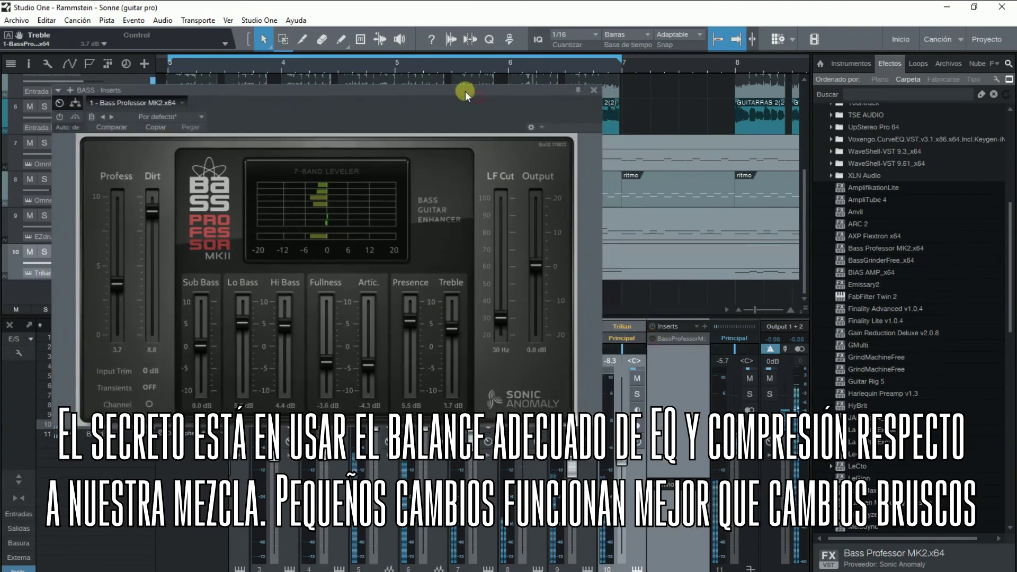
- Solo the BASS channel briefly to hear it alone, return to the full mix, and reactivate the Bass Professor insert
left_click(643, 394)
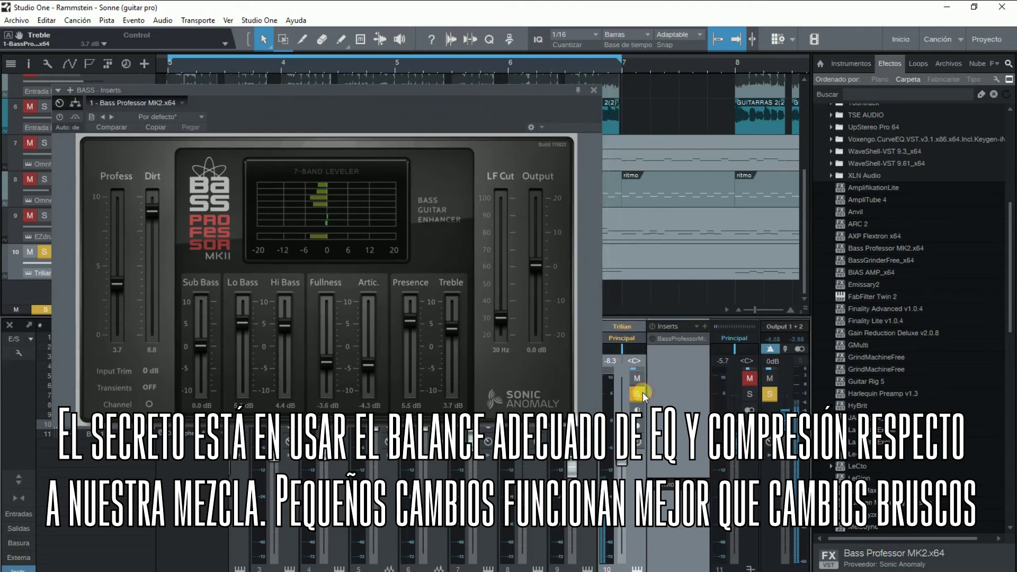
left_click(642, 392)
left_click(652, 342)
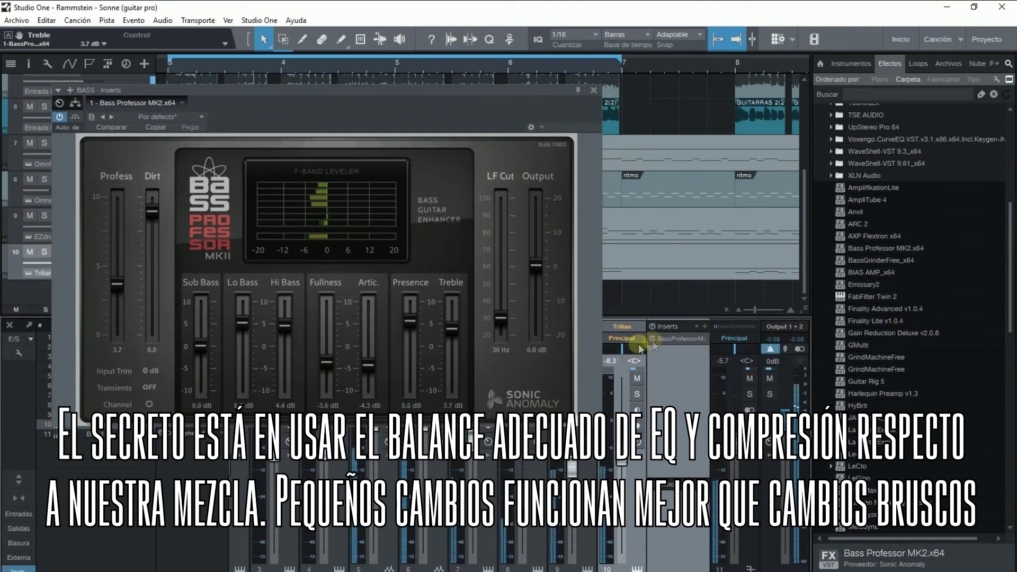
- Adjust Presence and Treble, and reset both bands to 0 dB
left_click_drag(409, 321, 453, 335)
double_click(453, 341)
double_click(412, 340)
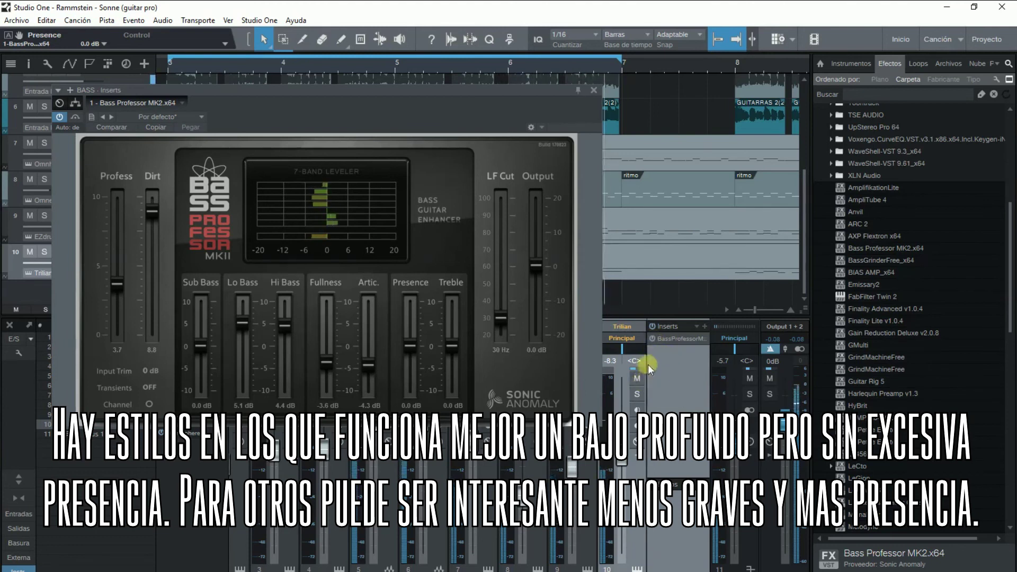
- Mute and unmute the BASS channel to compare the mix without and with the bass
left_click(639, 379)
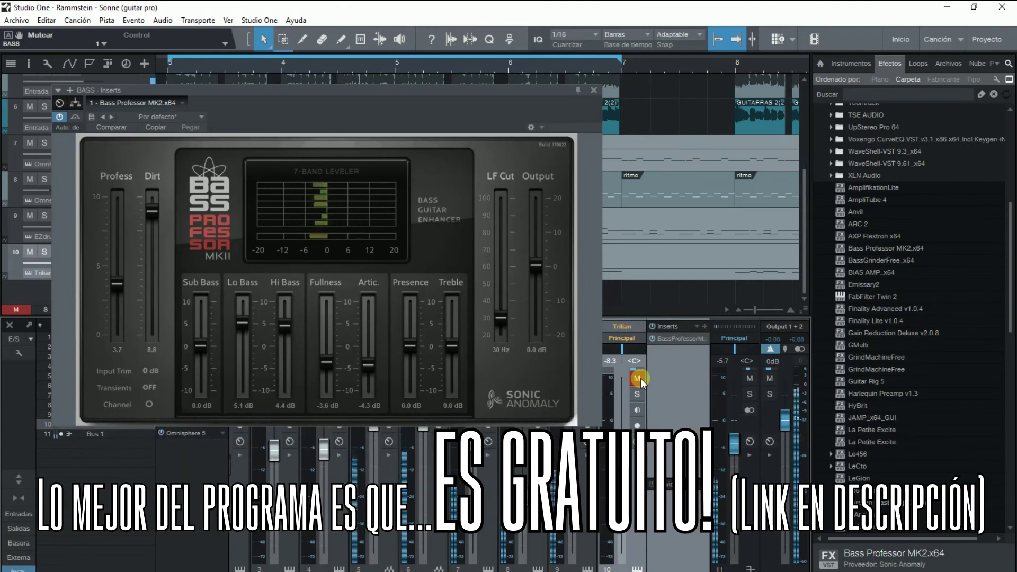
left_click(638, 379)
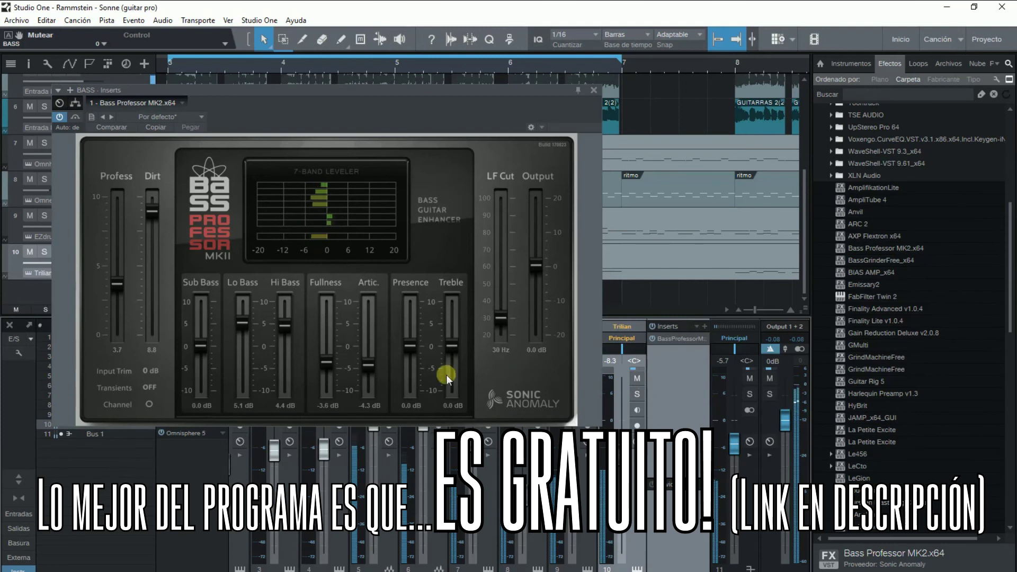
- Set Presence to 4.7 dB and Treble to 5.2 dB, and solo the BASS channel
left_click_drag(414, 347, 411, 325)
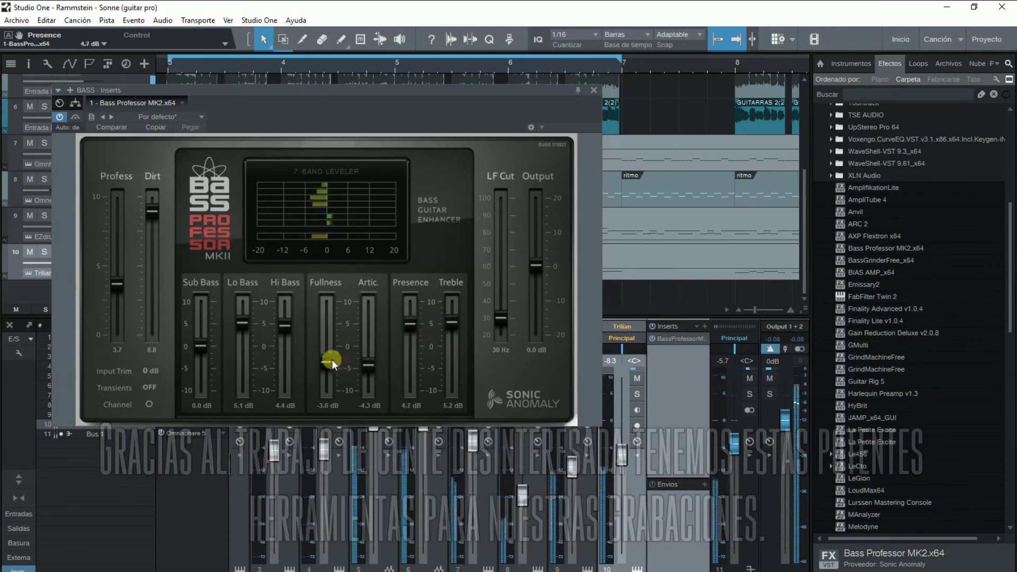
left_click(639, 395)
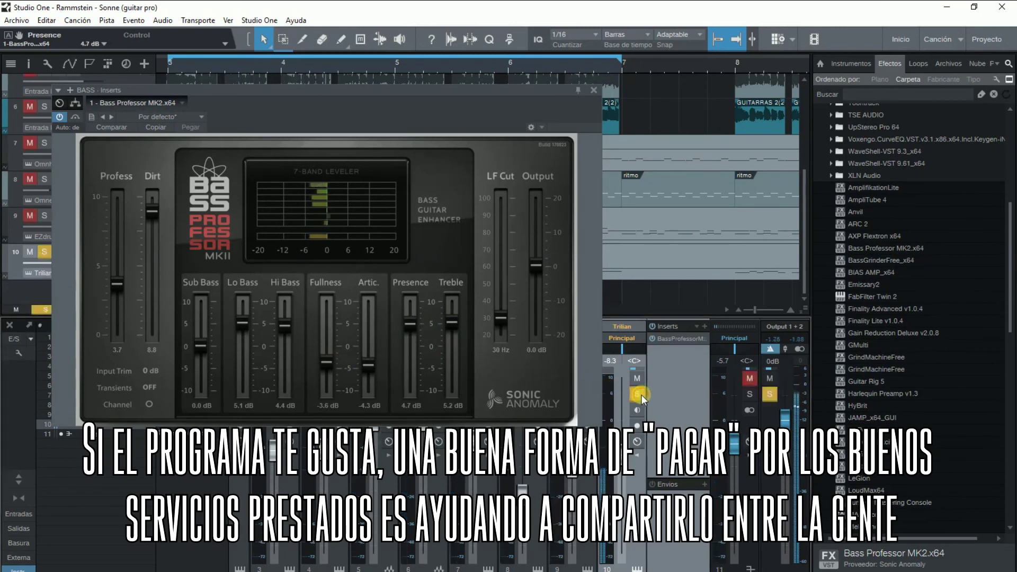